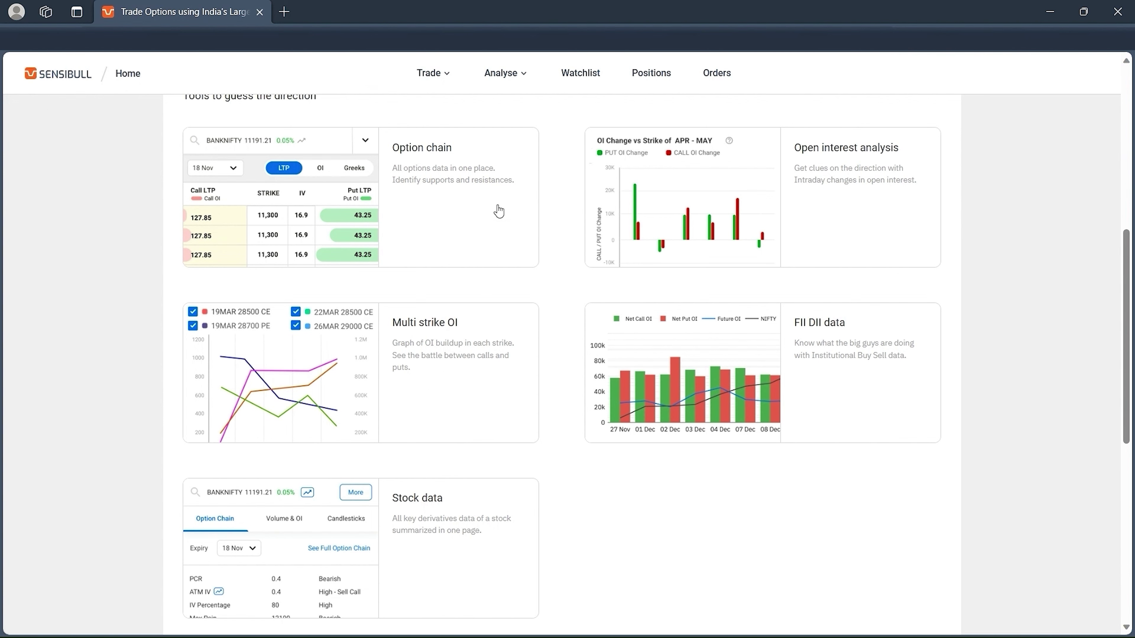
# Open the options Screener from the analysis tools and show its stocks as a heat map.
pyautogui.click(511, 90)
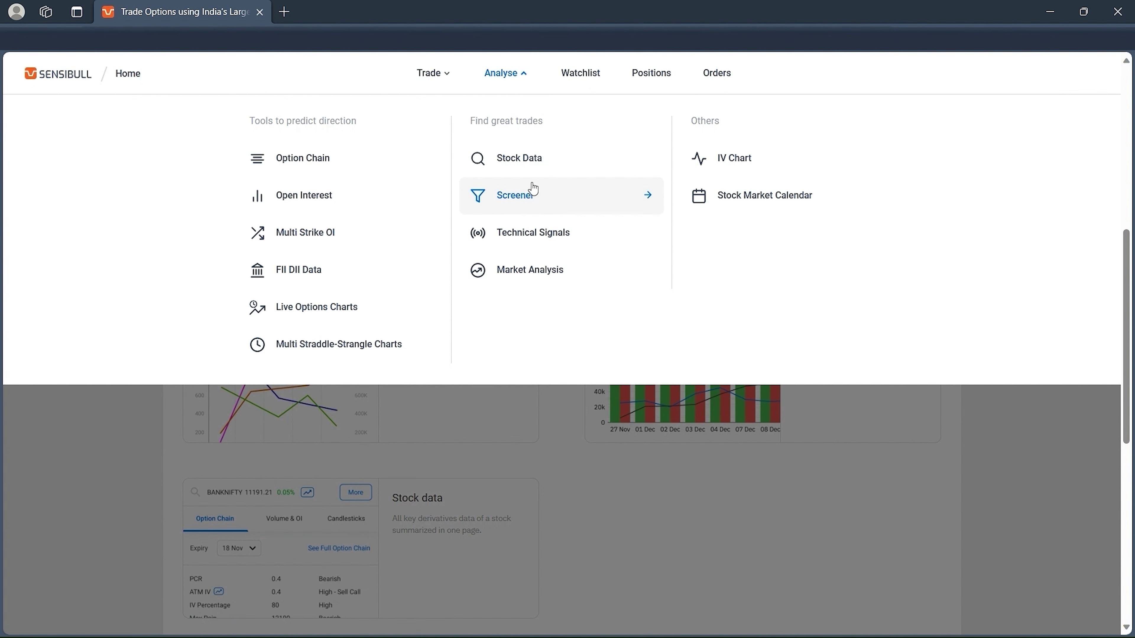
pyautogui.click(520, 197)
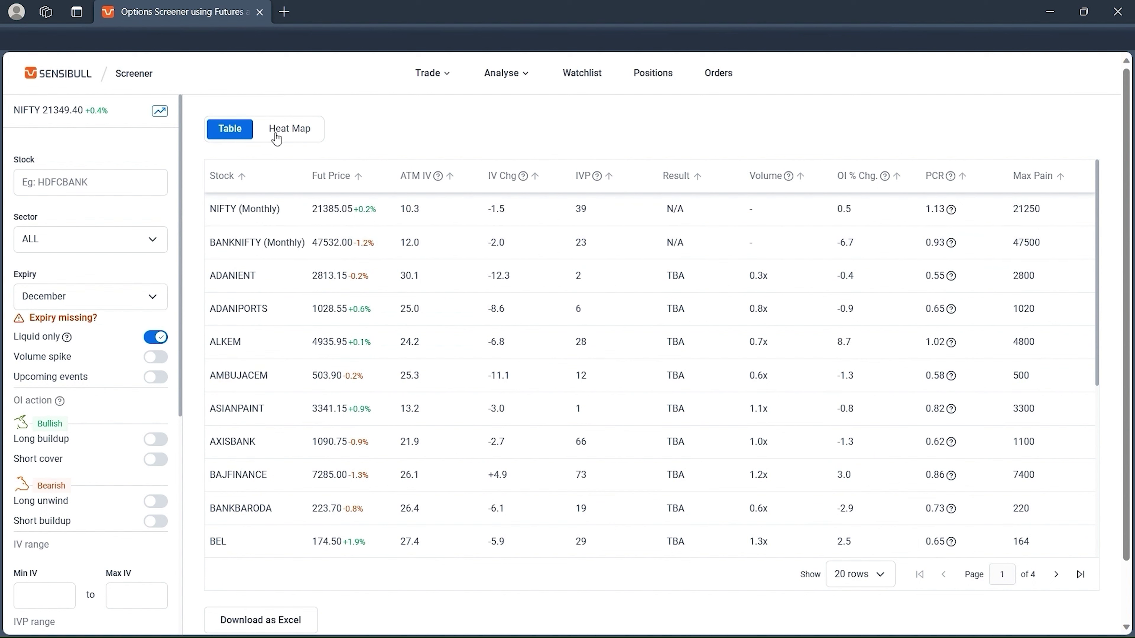
pyautogui.click(284, 138)
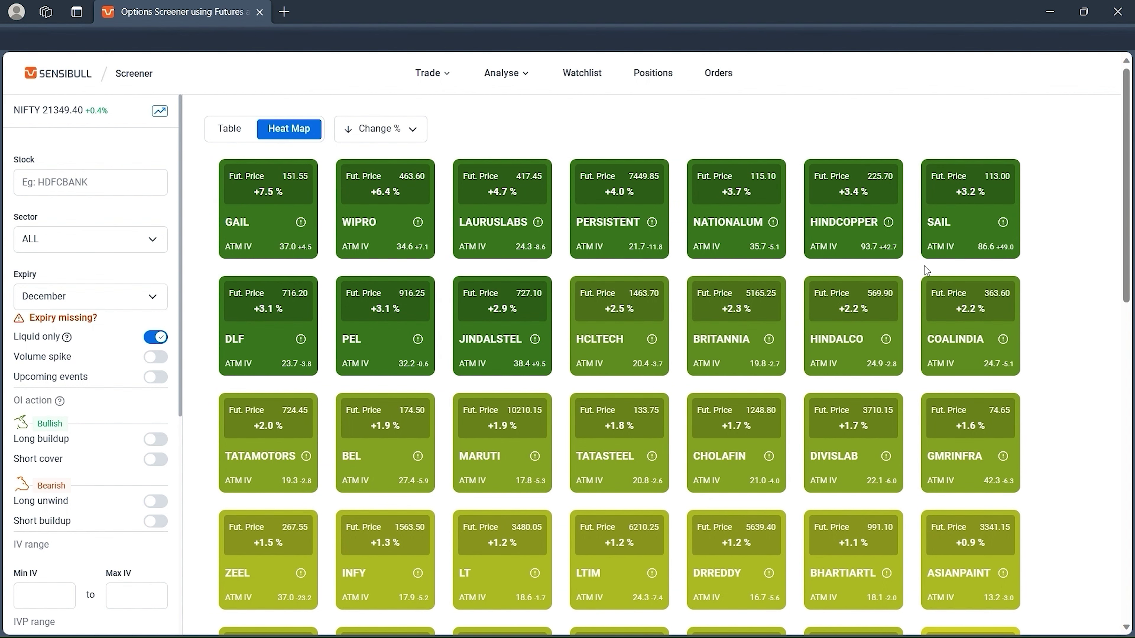
# Examine the heat map's stock tiles from start to end, comparing their futures price changes and ATM IV.
pyautogui.scroll(-3, 618, 226)
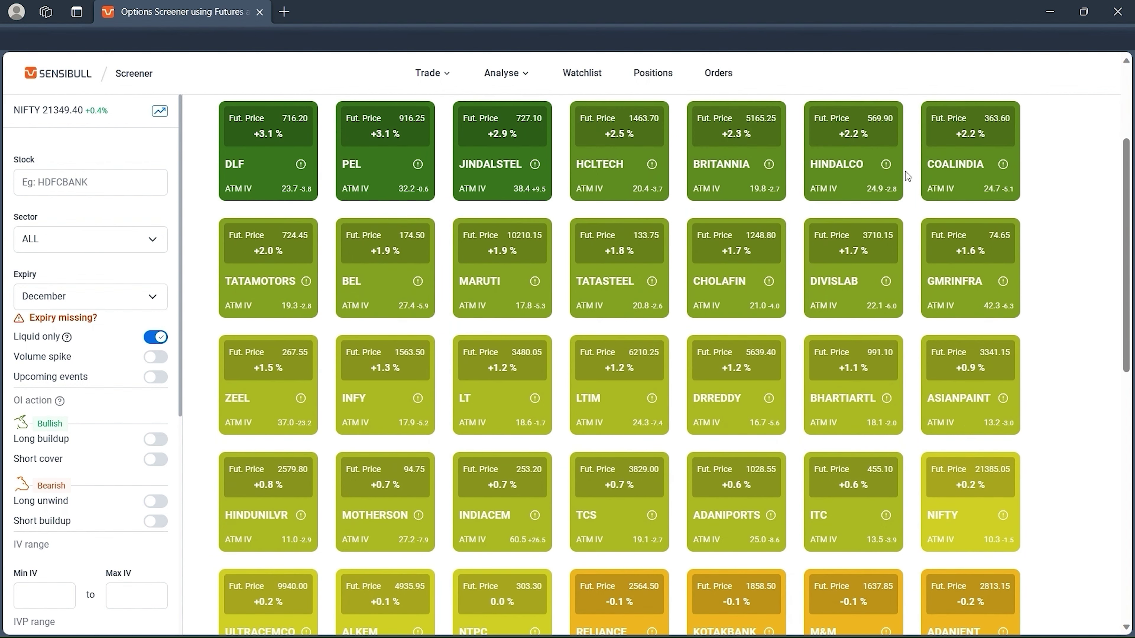
pyautogui.scroll(2, 706, 344)
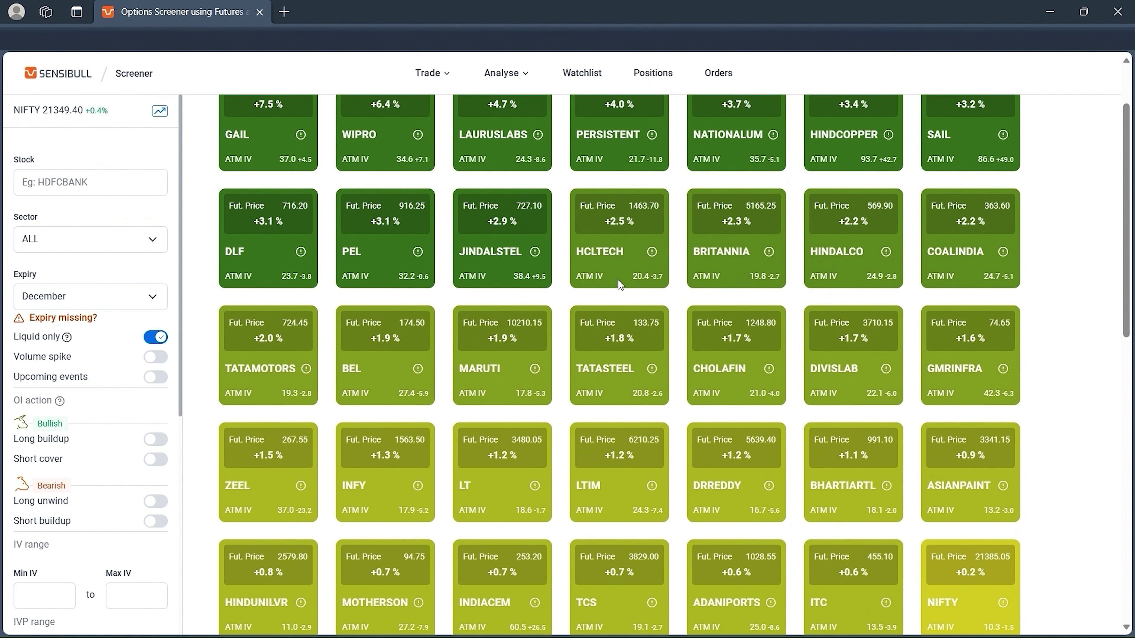
pyautogui.scroll(-3, 586, 333)
pyautogui.scroll(-3, 596, 407)
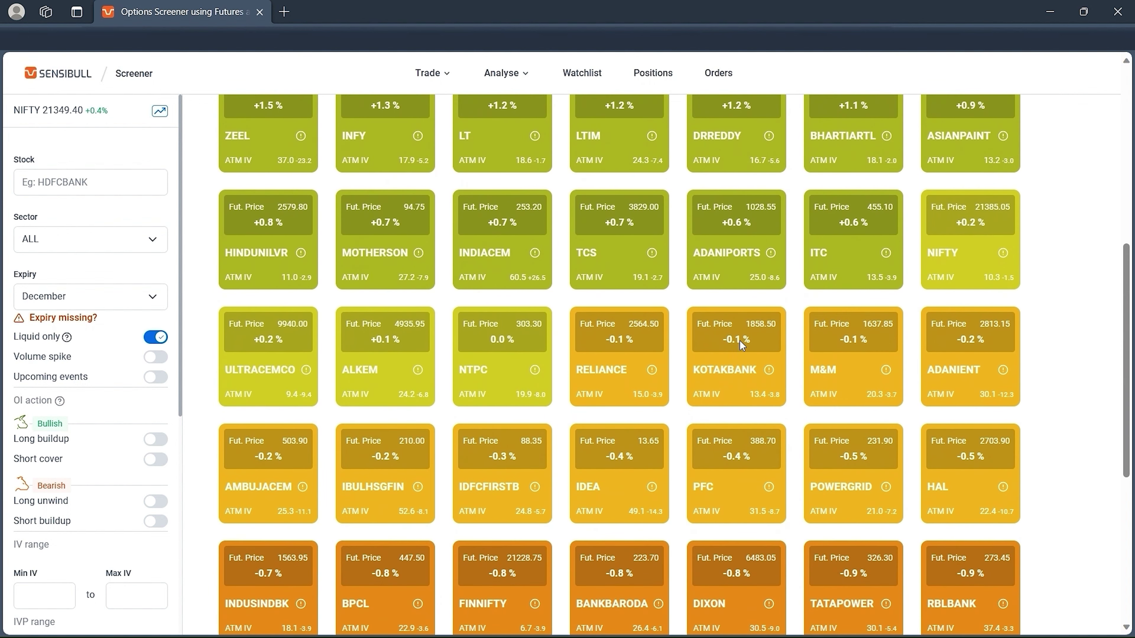
pyautogui.scroll(-4, 666, 418)
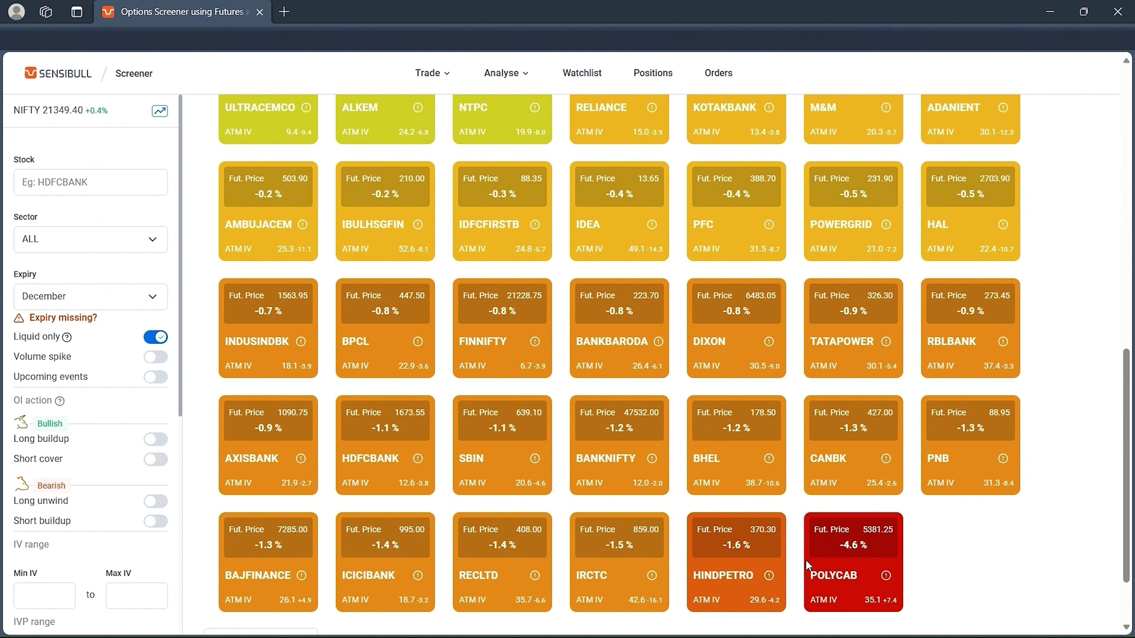
pyautogui.scroll(9, 300, 233)
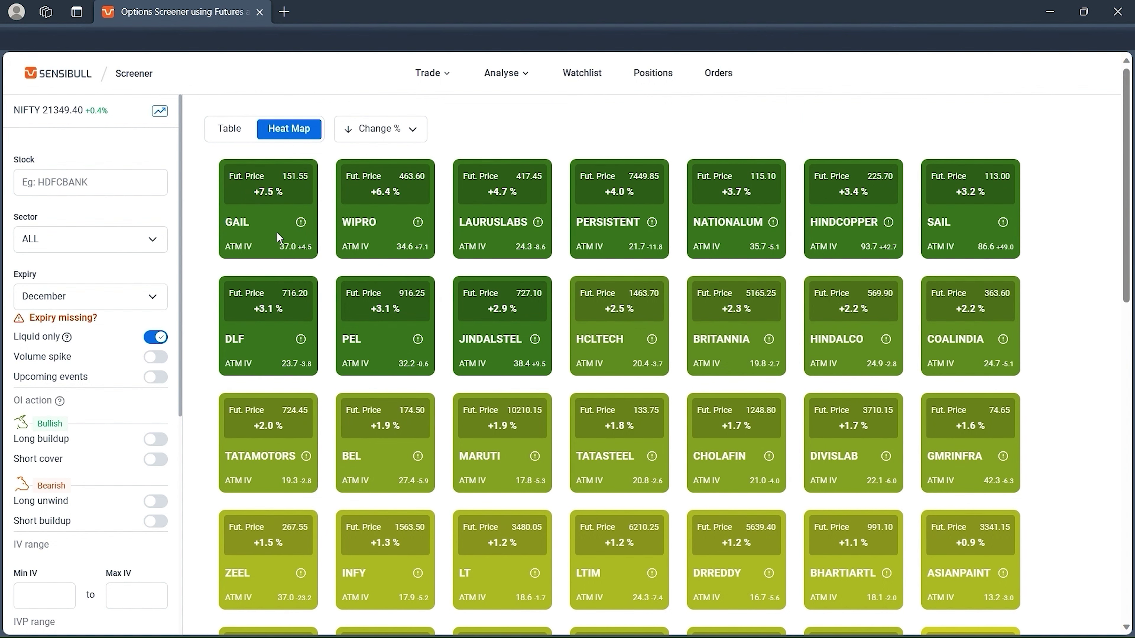
pyautogui.scroll(-10, 258, 246)
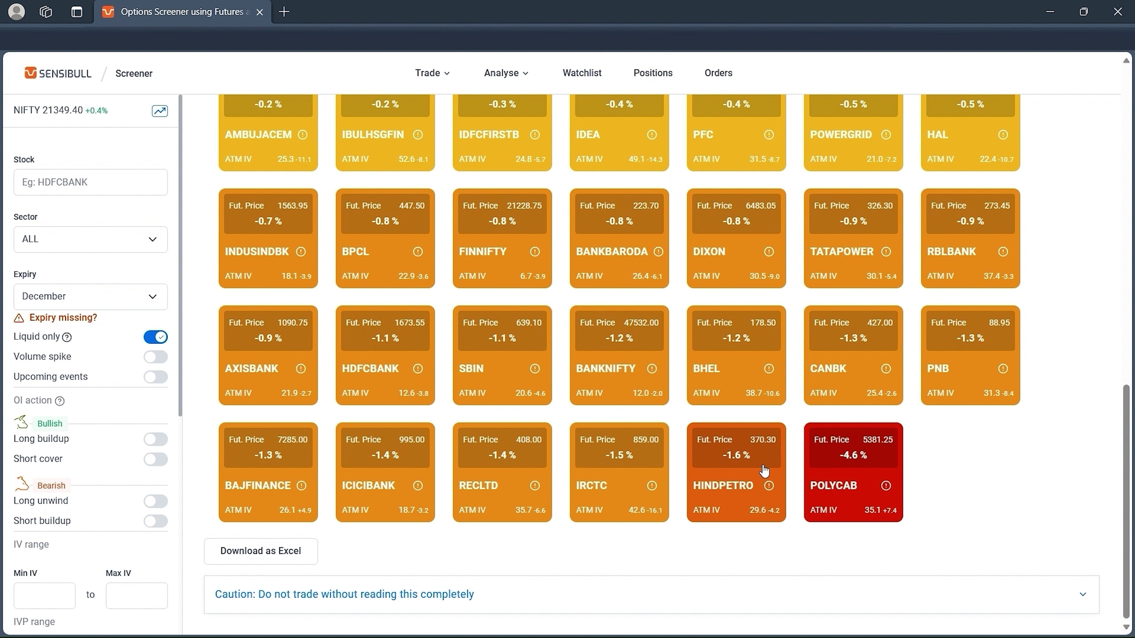
pyautogui.scroll(15, 766, 496)
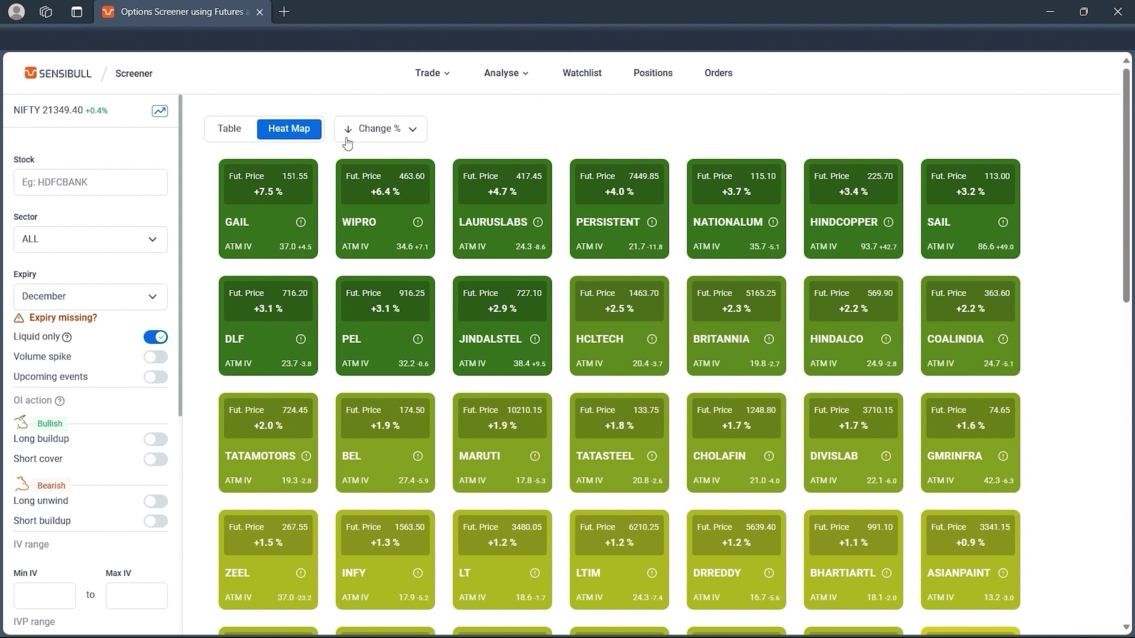
# Sort the heat map by Change % in ascending order and return it to descending order.
pyautogui.click(352, 134)
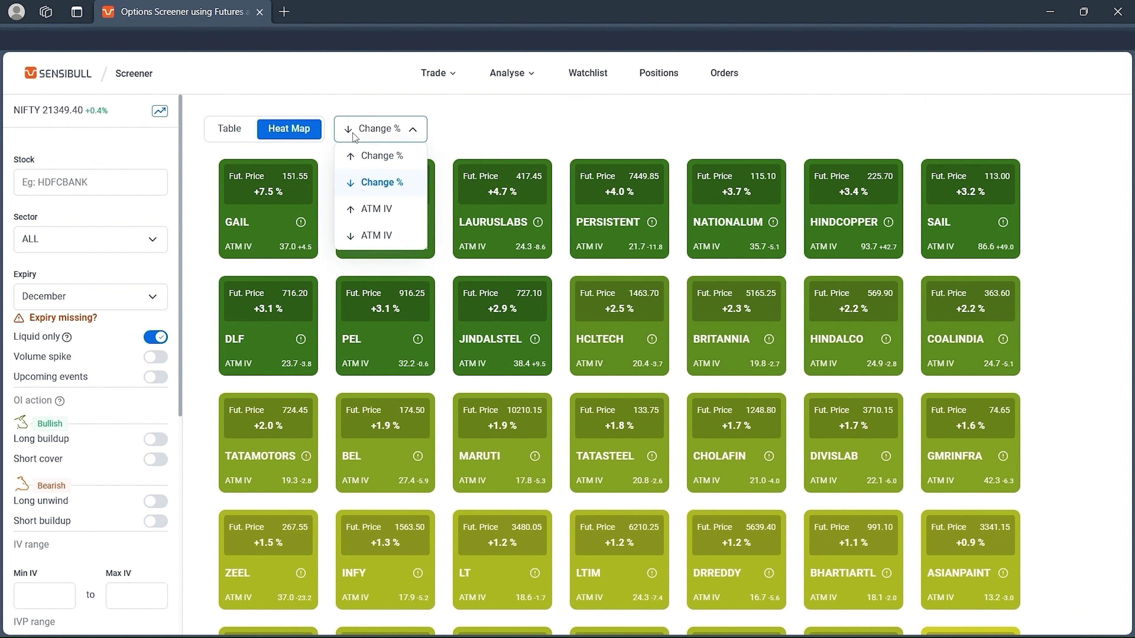
pyautogui.click(359, 158)
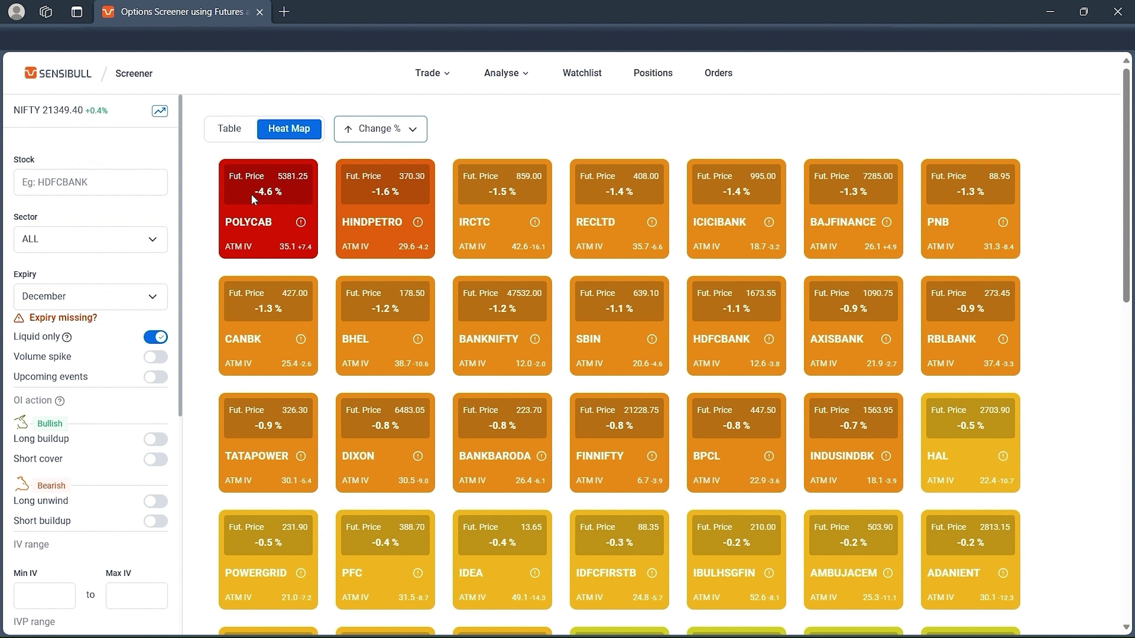
pyautogui.click(376, 134)
pyautogui.click(373, 186)
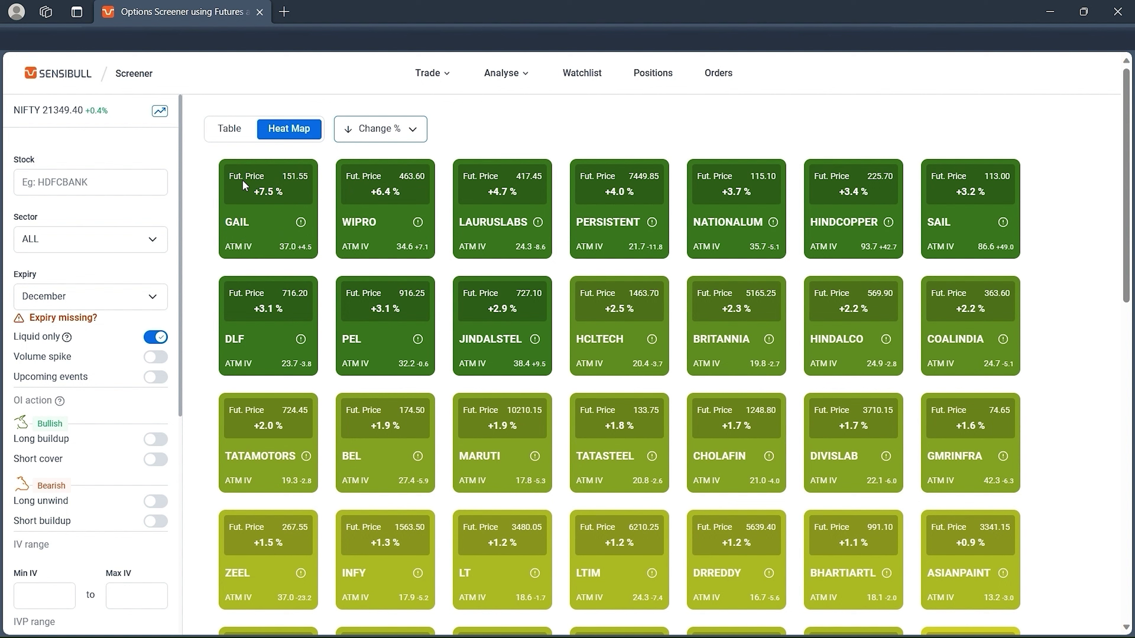
# Sort the heat map by ATM IV in descending order and look over the available filters.
pyautogui.click(372, 132)
pyautogui.click(371, 235)
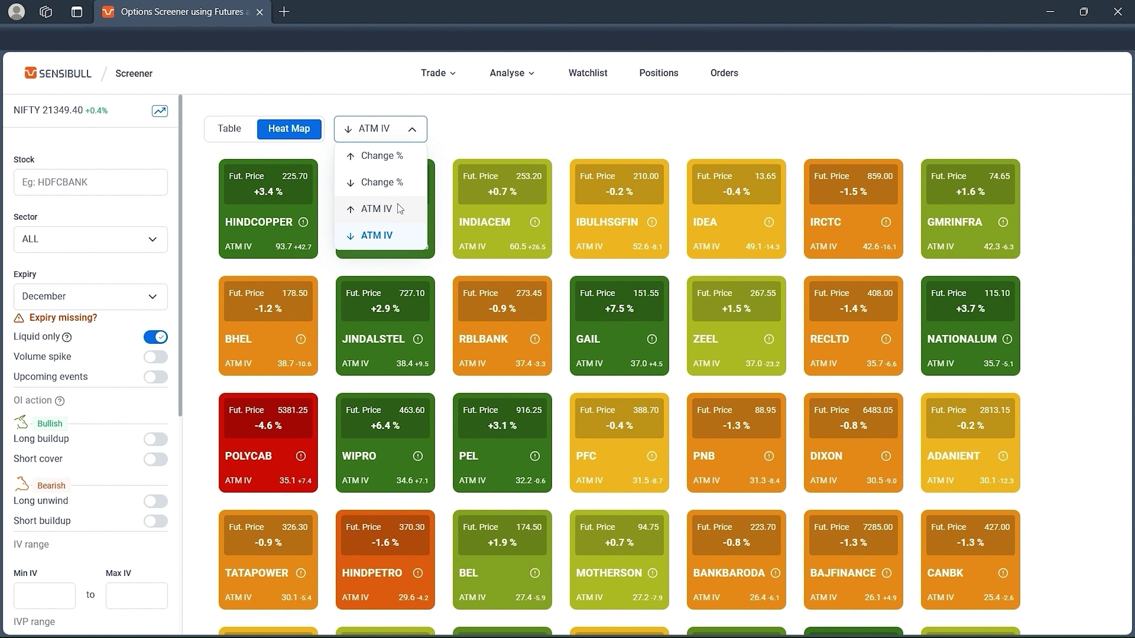
pyautogui.click(397, 134)
pyautogui.scroll(-3, 546, 211)
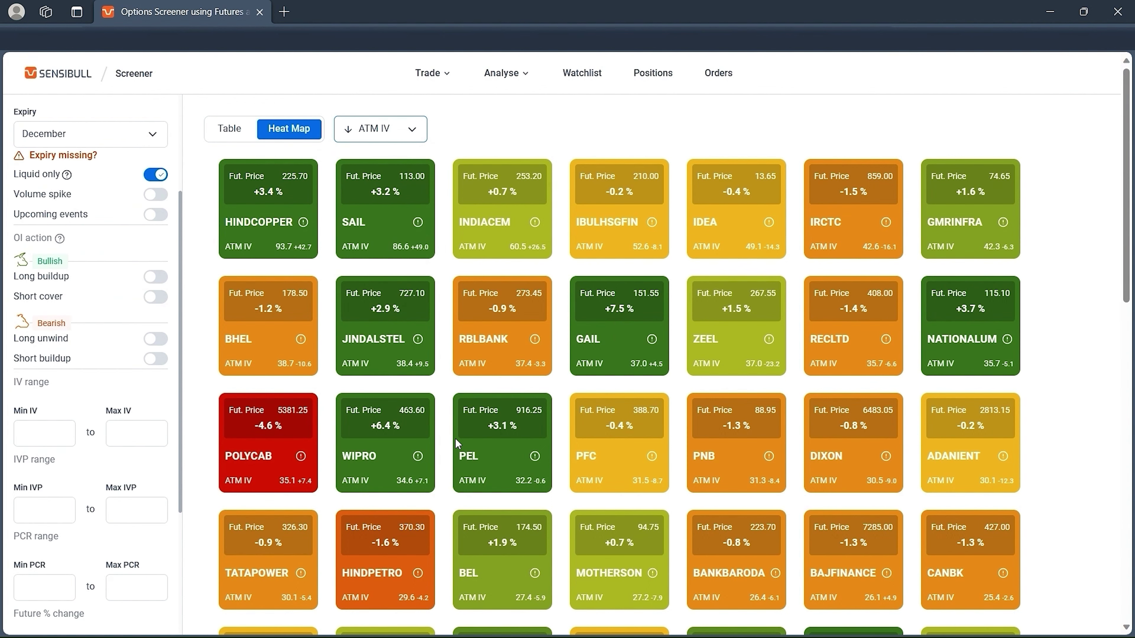
pyautogui.scroll(3, 519, 129)
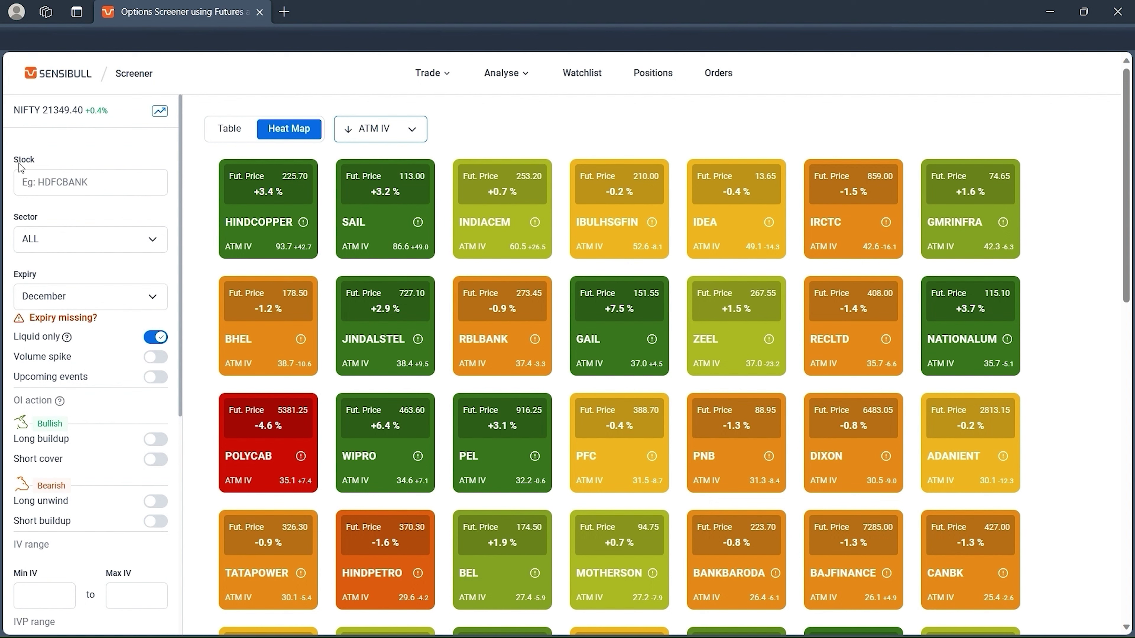
# Filter the stocks by "nifty" and set the sector to Index after trying NIFTY50.
pyautogui.click(102, 181)
pyautogui.write('nifty')
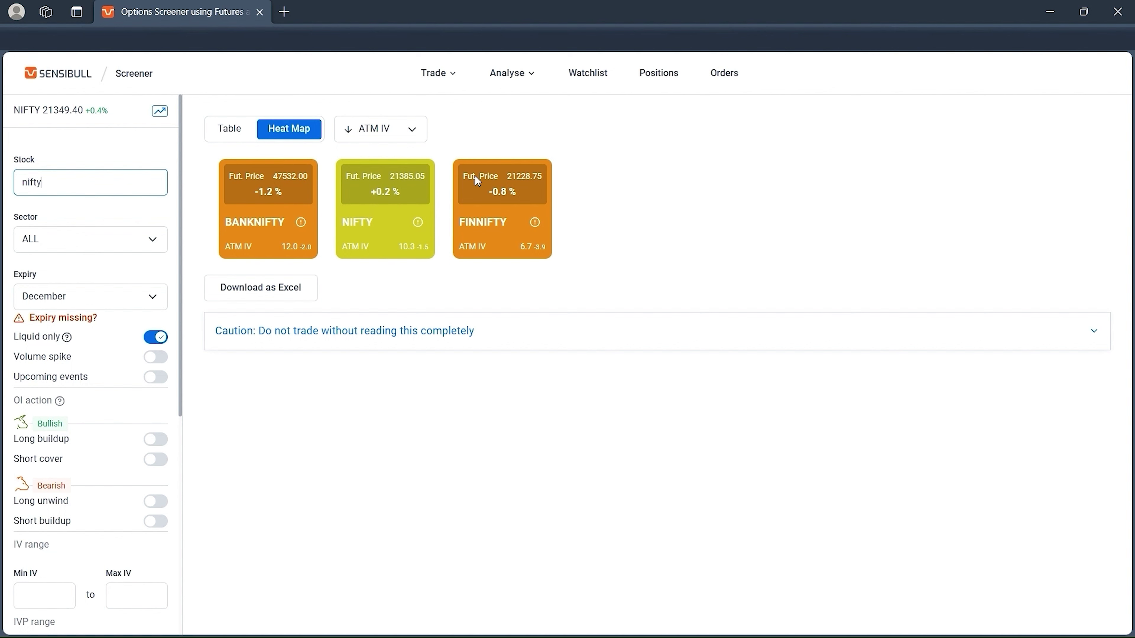
pyautogui.click(40, 241)
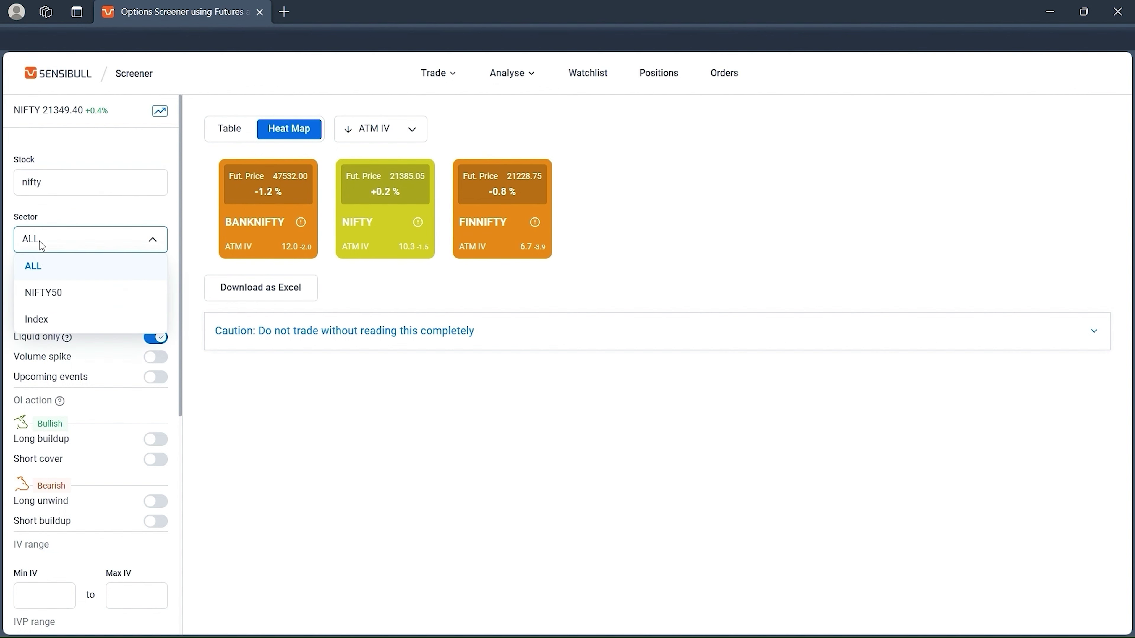
pyautogui.click(43, 295)
pyautogui.click(60, 237)
pyautogui.click(59, 320)
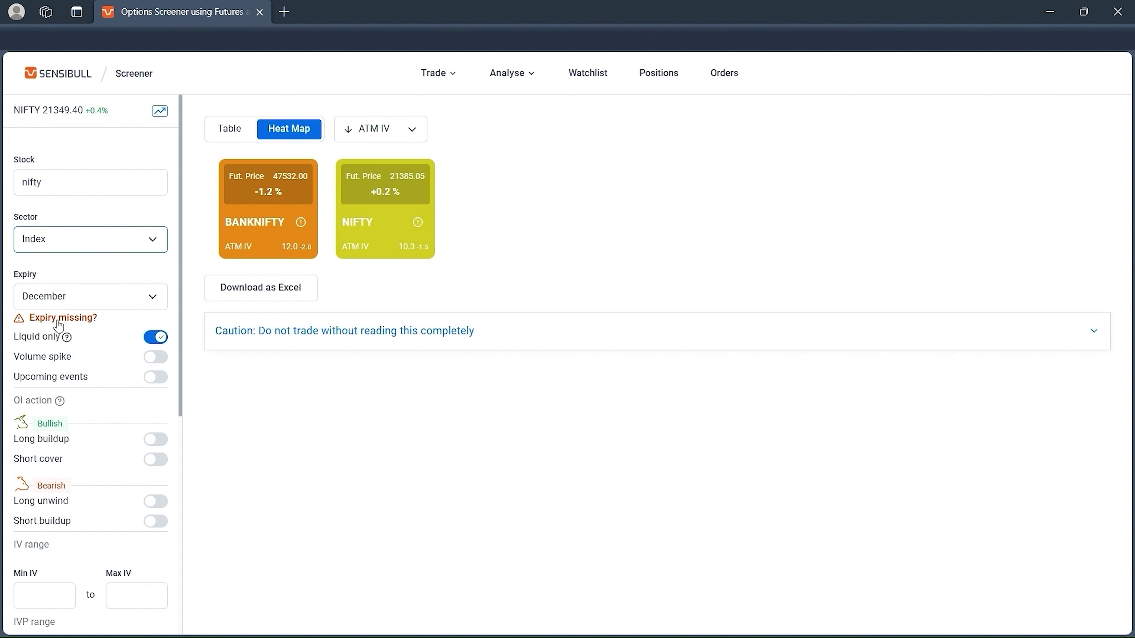
# Set the expiry filter to January and return it to December.
pyautogui.click(32, 297)
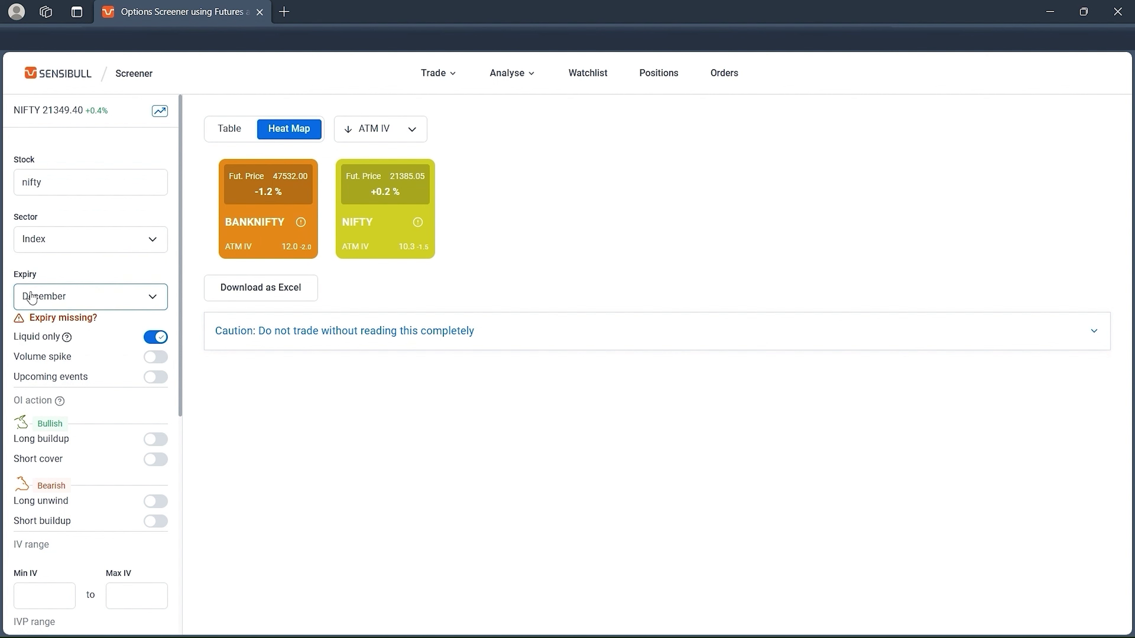
pyautogui.click(46, 298)
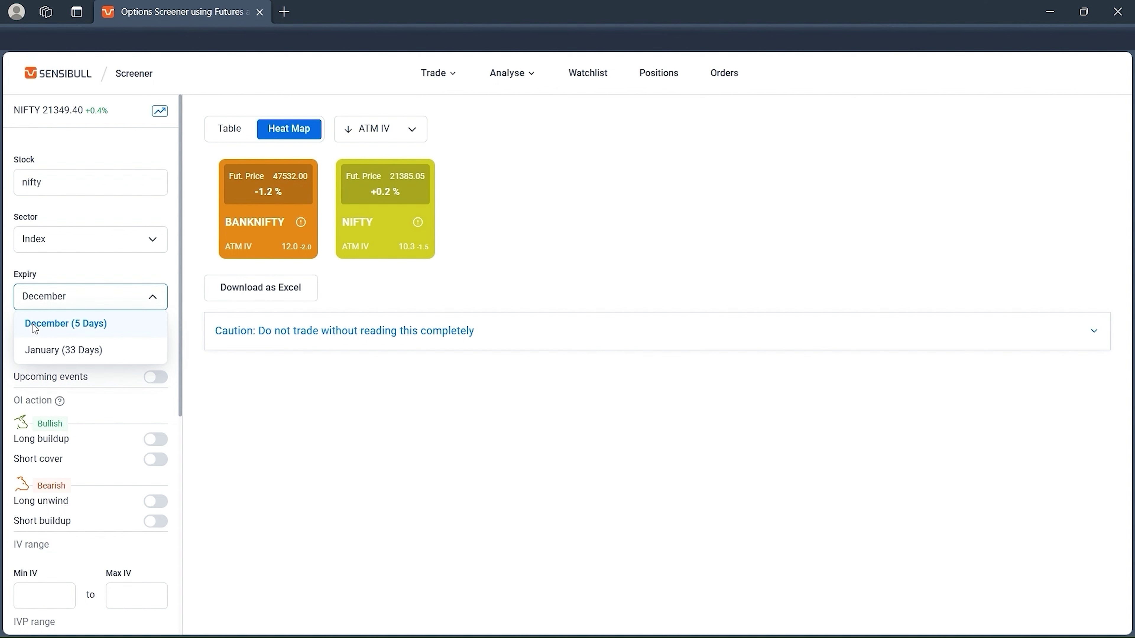
pyautogui.click(49, 351)
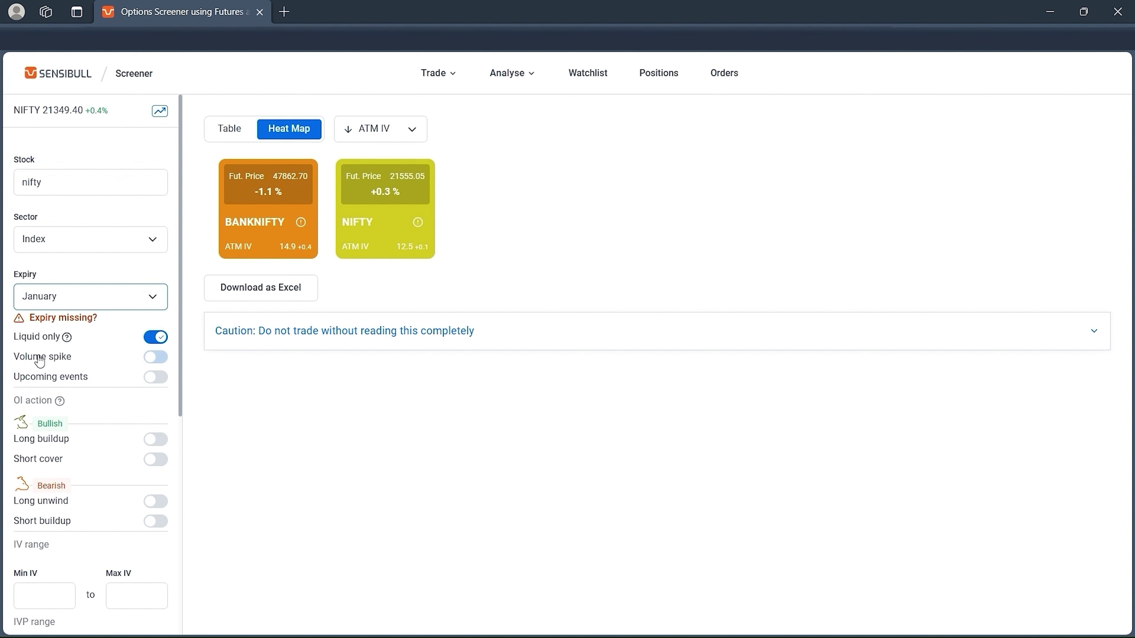
pyautogui.click(86, 304)
pyautogui.click(105, 323)
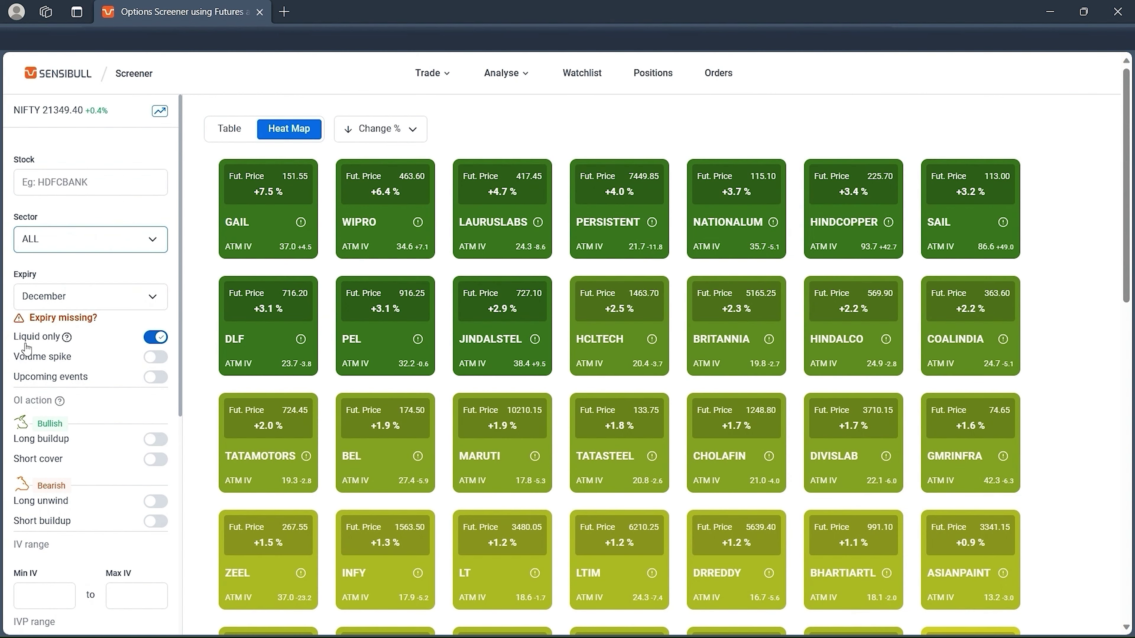
# Turn the Liquid only filter off and back on.
pyautogui.click(156, 339)
pyautogui.click(155, 340)
# Apply and clear the Volume spike filter, and do the same with the Upcoming events filter.
pyautogui.scroll(-2, 53, 349)
pyautogui.click(155, 275)
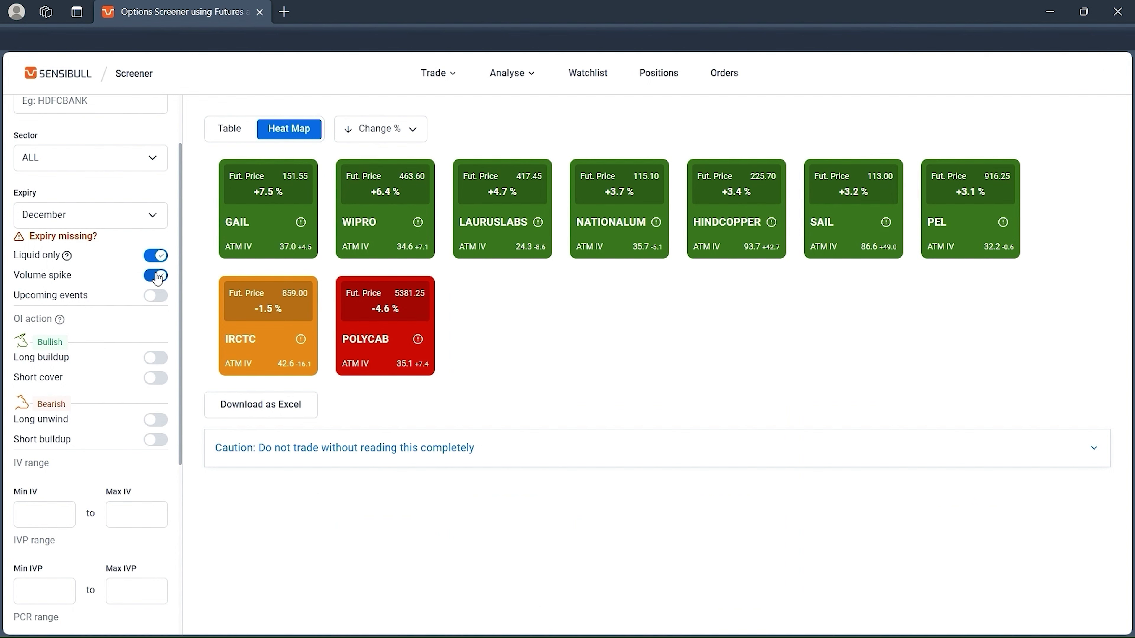
pyautogui.click(155, 276)
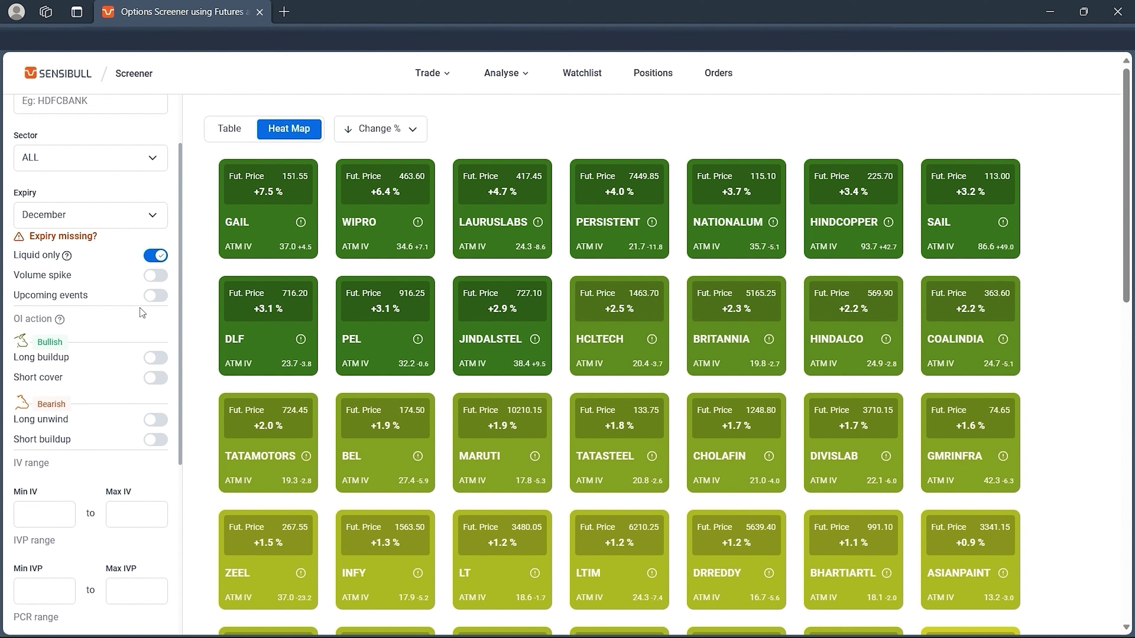
pyautogui.click(154, 296)
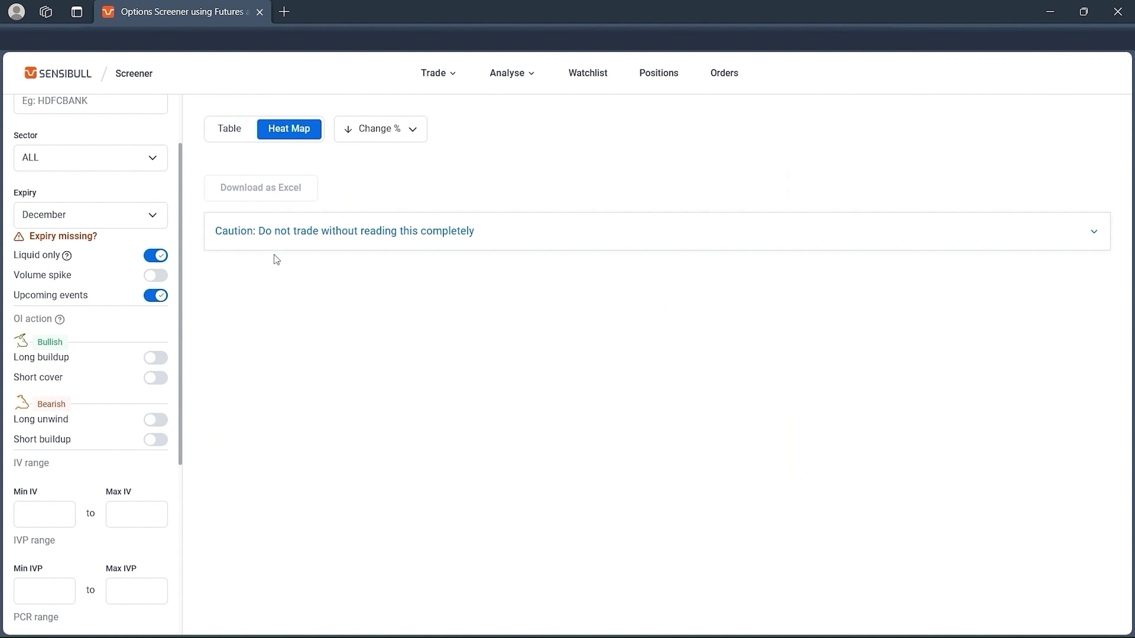
pyautogui.click(155, 296)
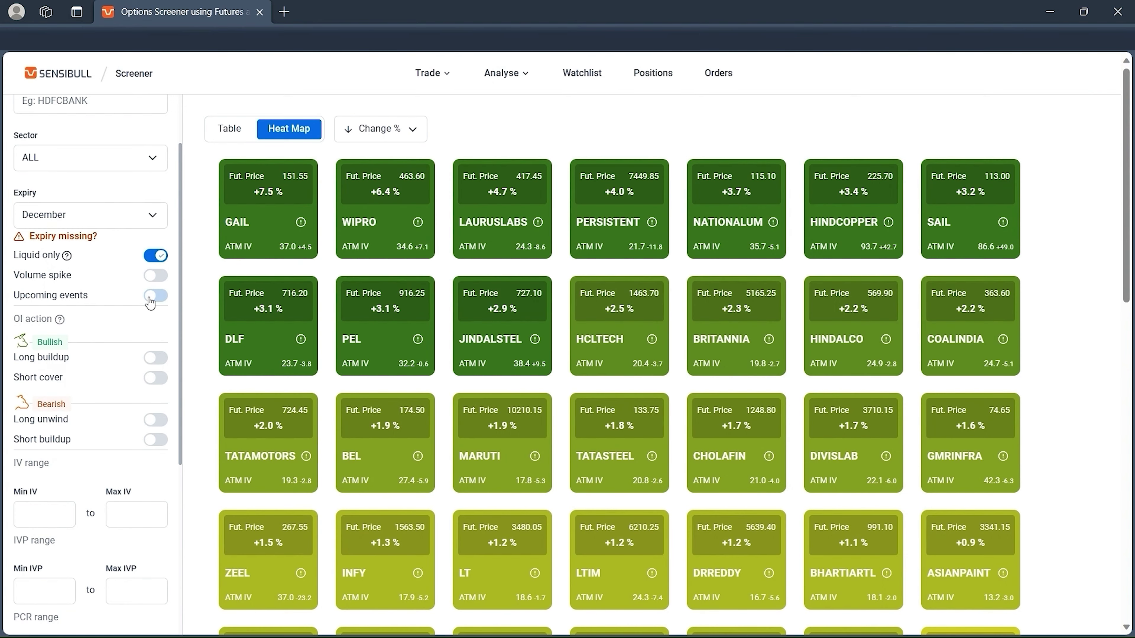
# Apply the bullish Long buildup filter under OI action to view its stocks, and clear it again.
pyautogui.scroll(-2, 45, 250)
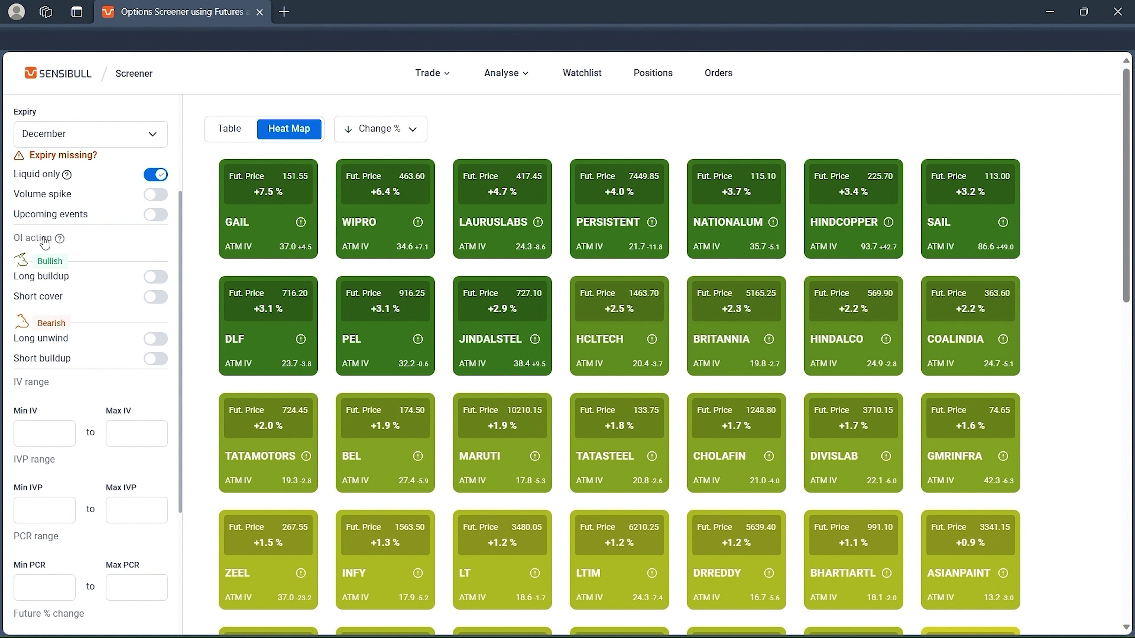
pyautogui.click(52, 297)
pyautogui.click(155, 278)
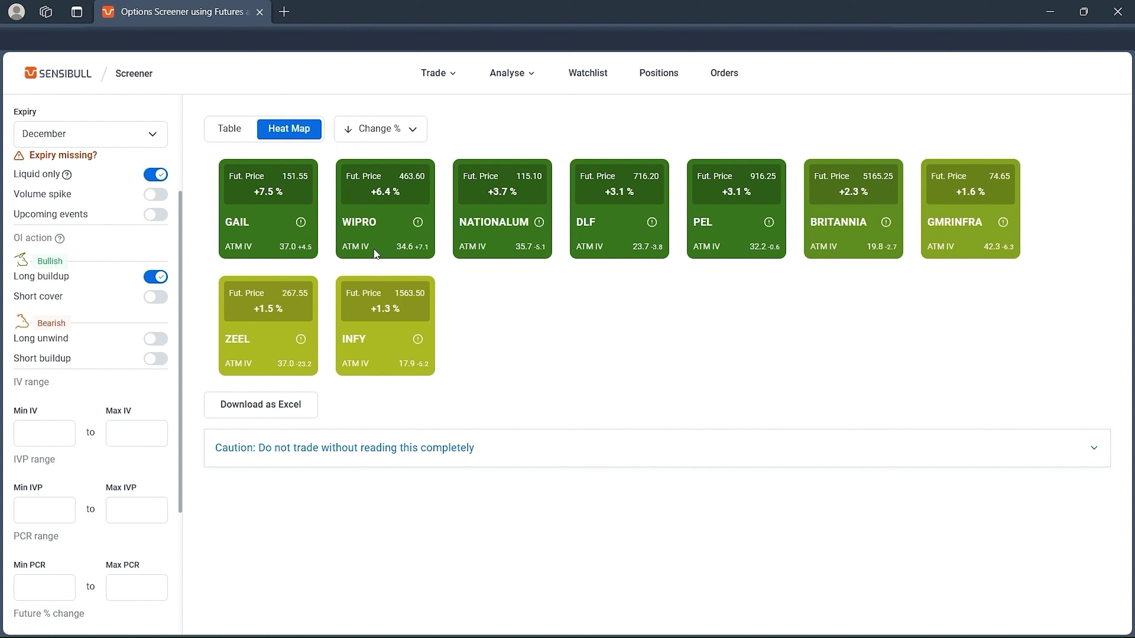
pyautogui.click(156, 280)
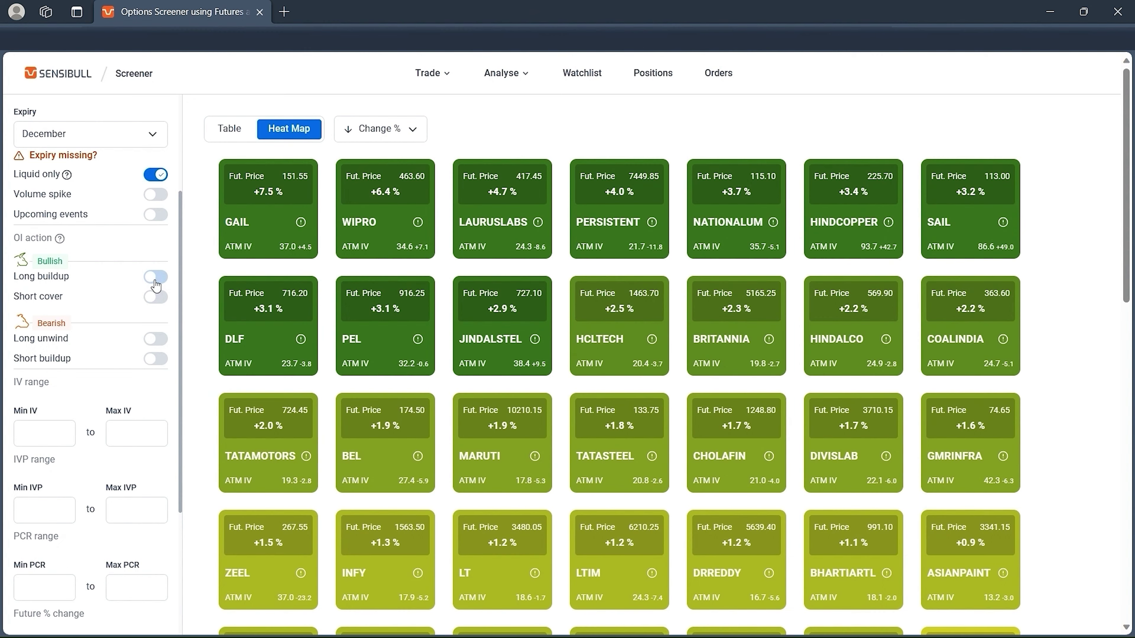
# Filter the heat map to stocks with bullish Short cover OI action.
pyautogui.click(155, 298)
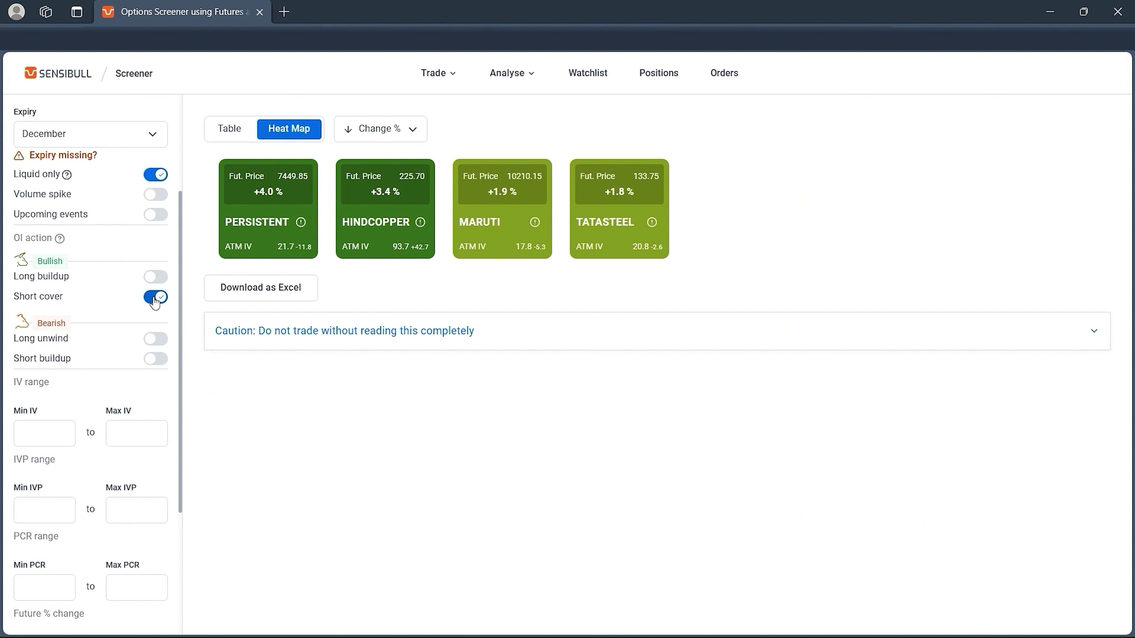